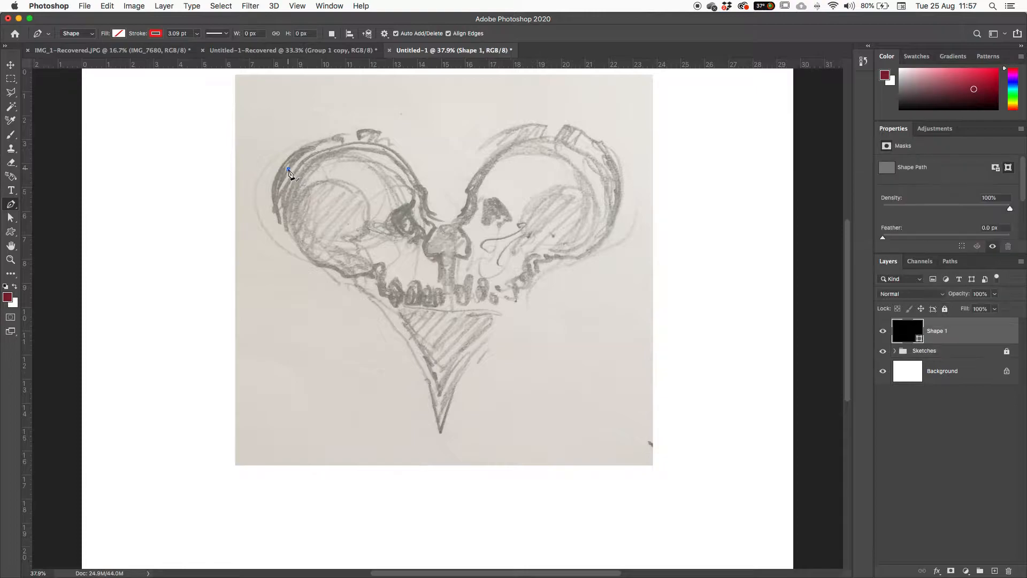
- Draw a straight-sided five-point shape over the skull sketch, close it, undo the closing segment and leave the path open
left_click(433, 120)
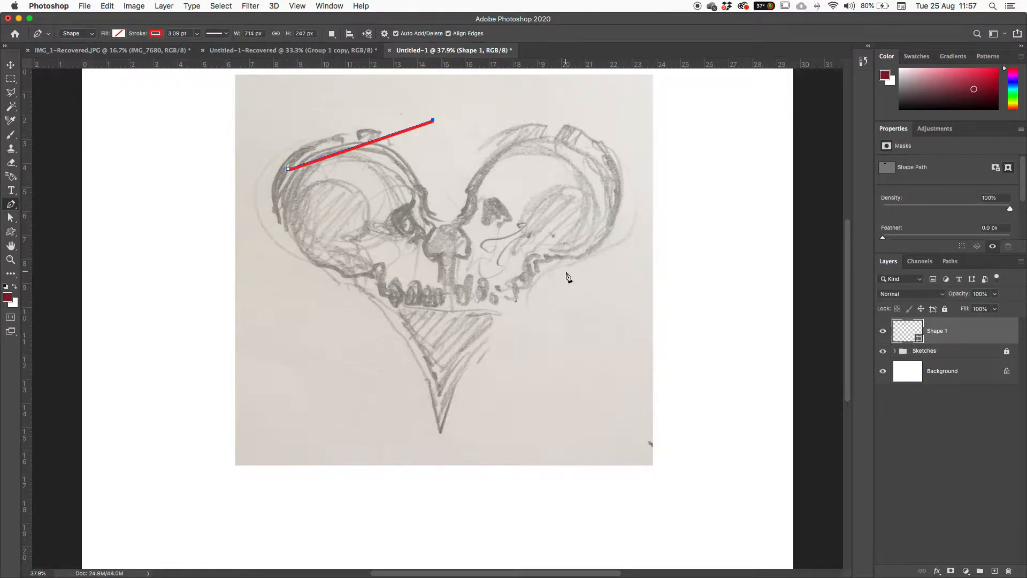
left_click(565, 271)
left_click(426, 378)
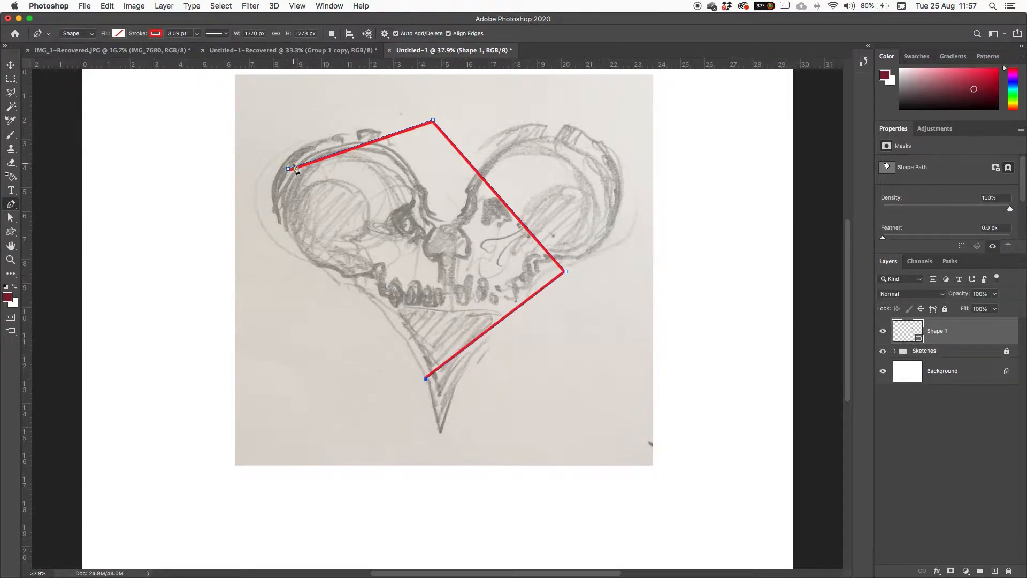
left_click(311, 334)
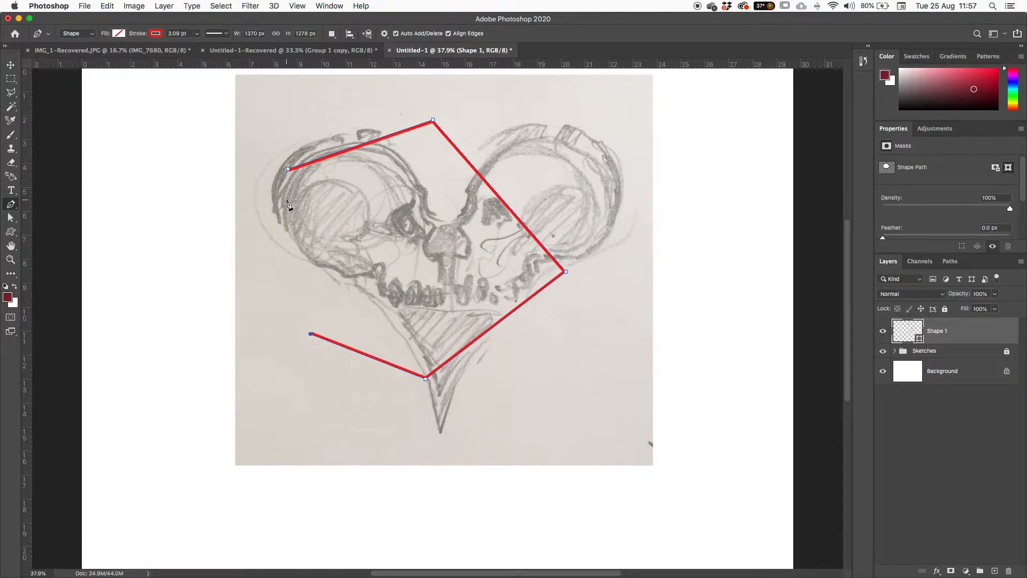
left_click(289, 170)
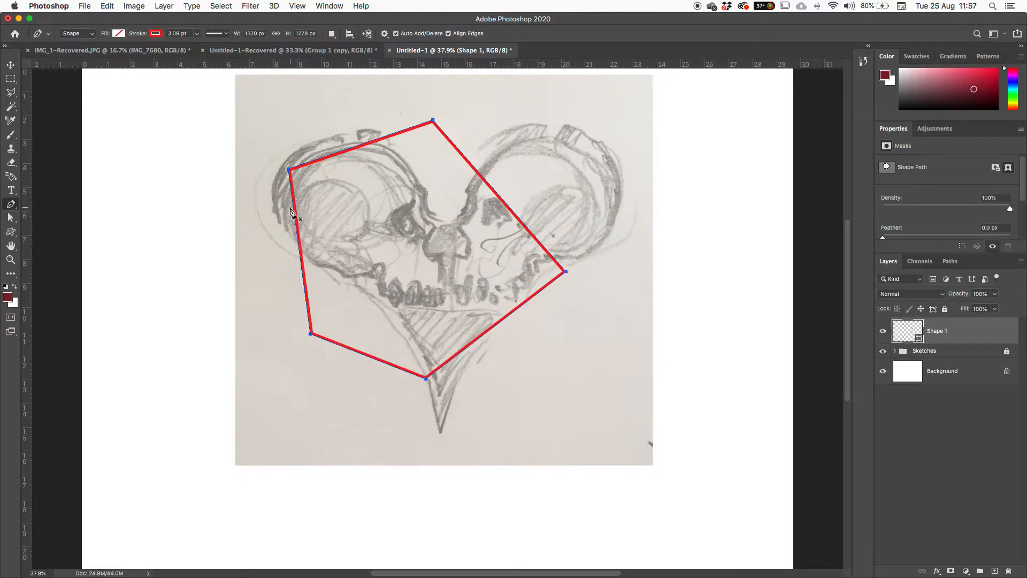
key("super+z")
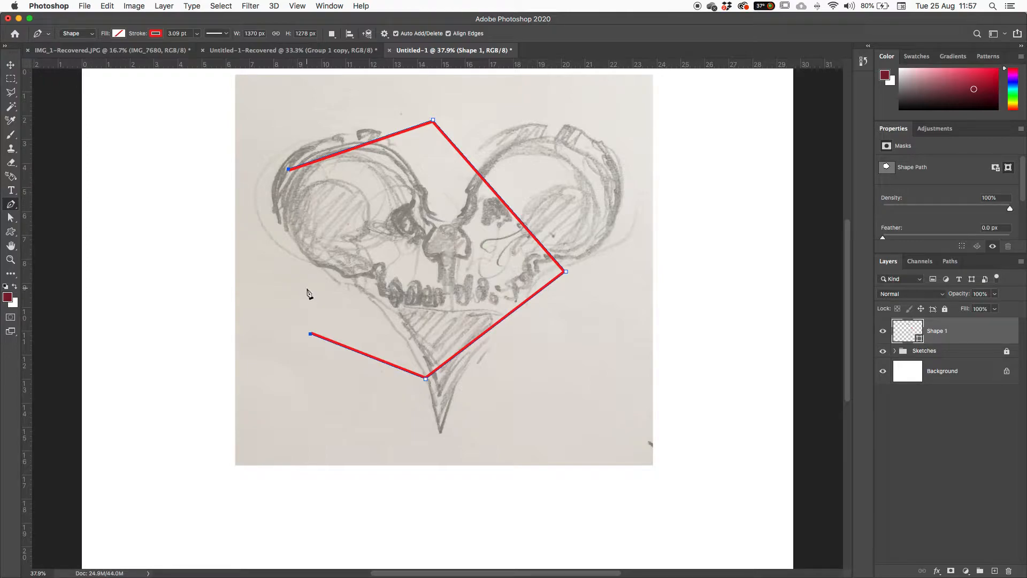
key("Escape")
- Try the Freeform Pen over the sketch, once with Magnetic on and once with it off, undoing each trial shape
left_click(10, 205)
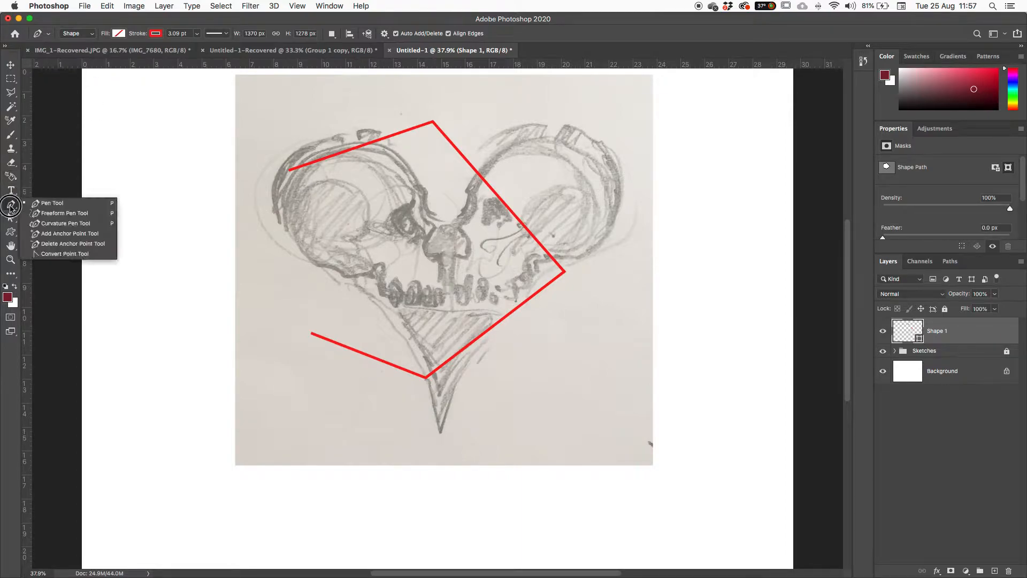
left_click(63, 213)
left_click(265, 213)
mouse_move(546, 265)
left_mouse_down()
mouse_move(631, 276)
mouse_move(604, 399)
mouse_move(561, 406)
left_mouse_up()
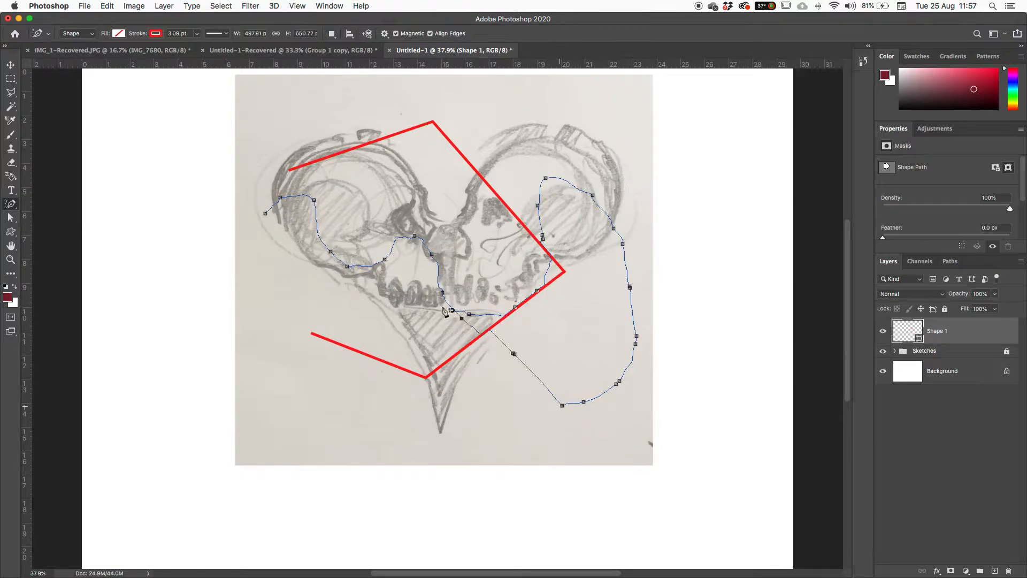
double_click(375, 324)
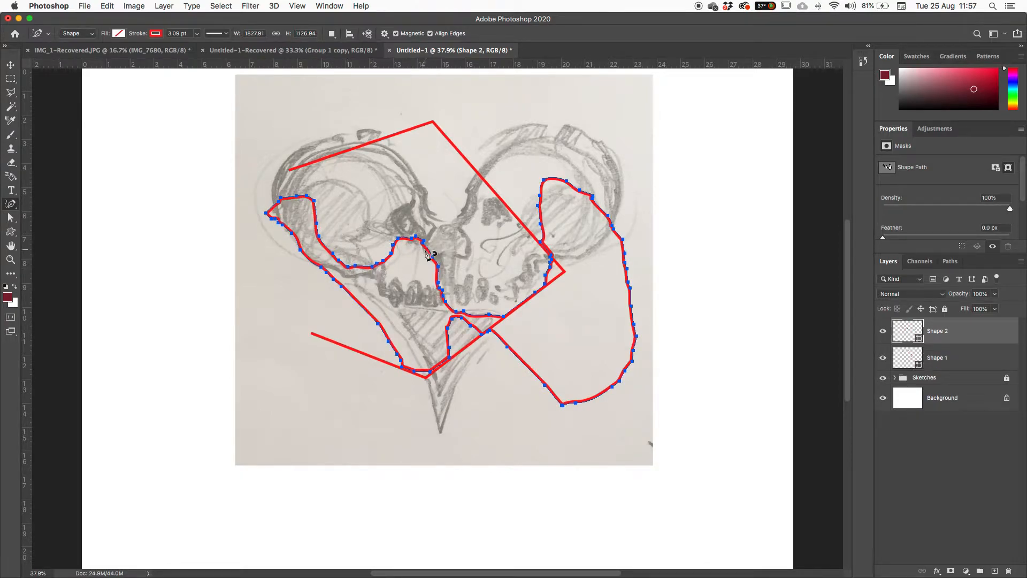
key("super+z")
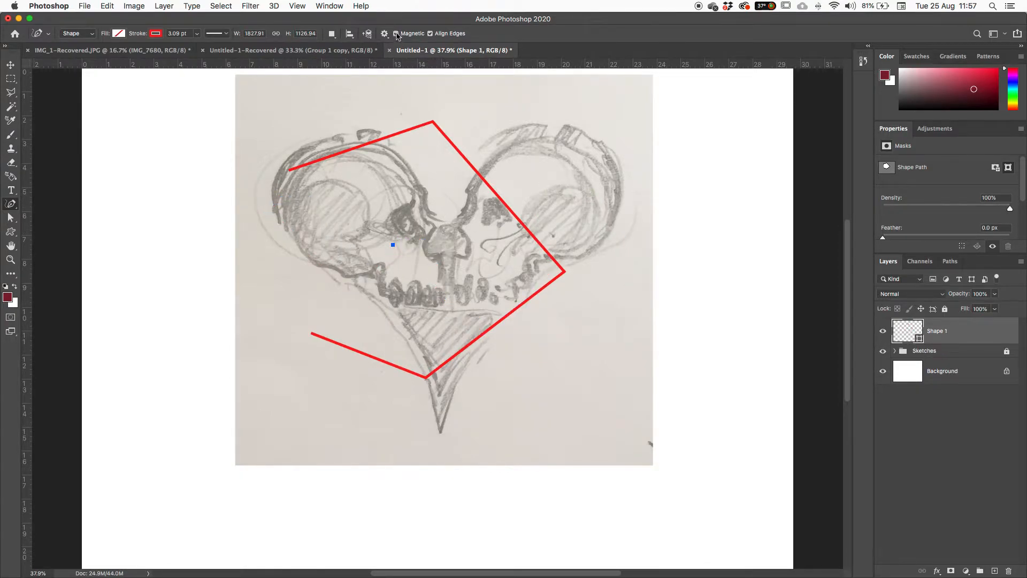
mouse_move(320, 131)
left_mouse_down()
mouse_move(371, 92)
mouse_move(396, 142)
mouse_move(433, 179)
mouse_move(501, 120)
mouse_move(607, 342)
left_mouse_up()
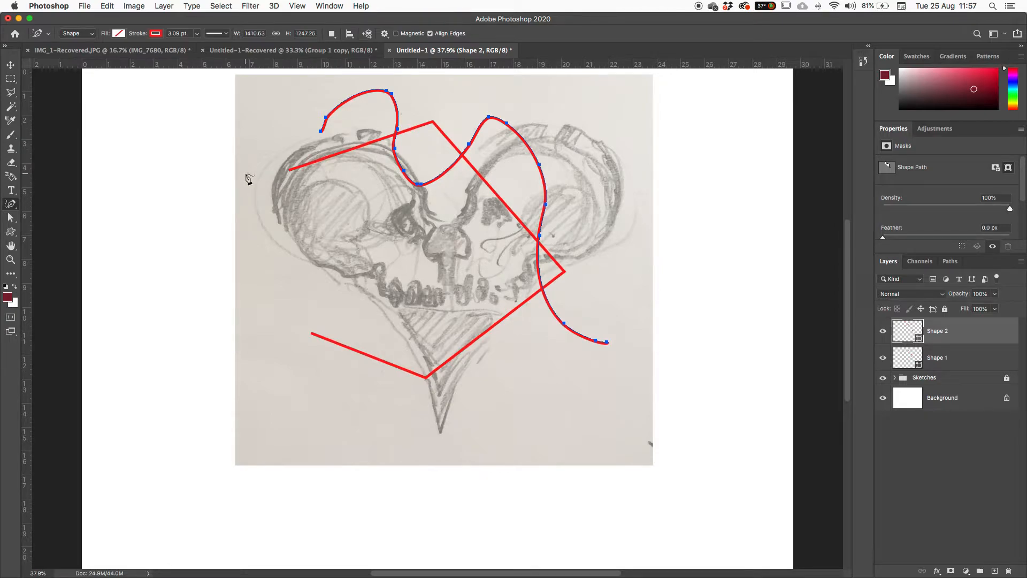
key("ctrl+z")
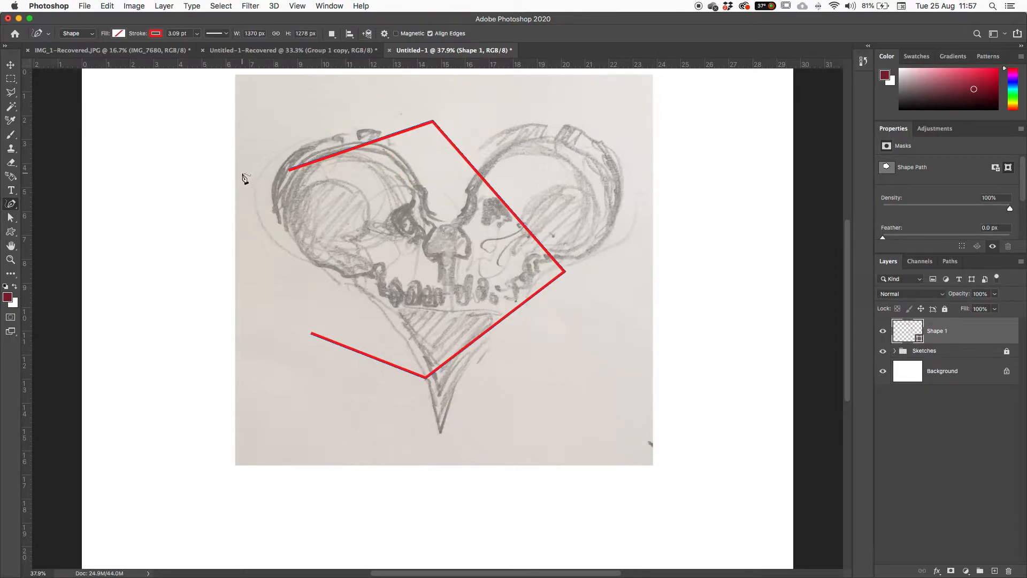
- Switch to the Curvature Pen and remove the open straight-sided shape from the document
left_click_drag(10, 204, 93, 217)
left_click(278, 220)
key("super+z")
key("BackSpace")
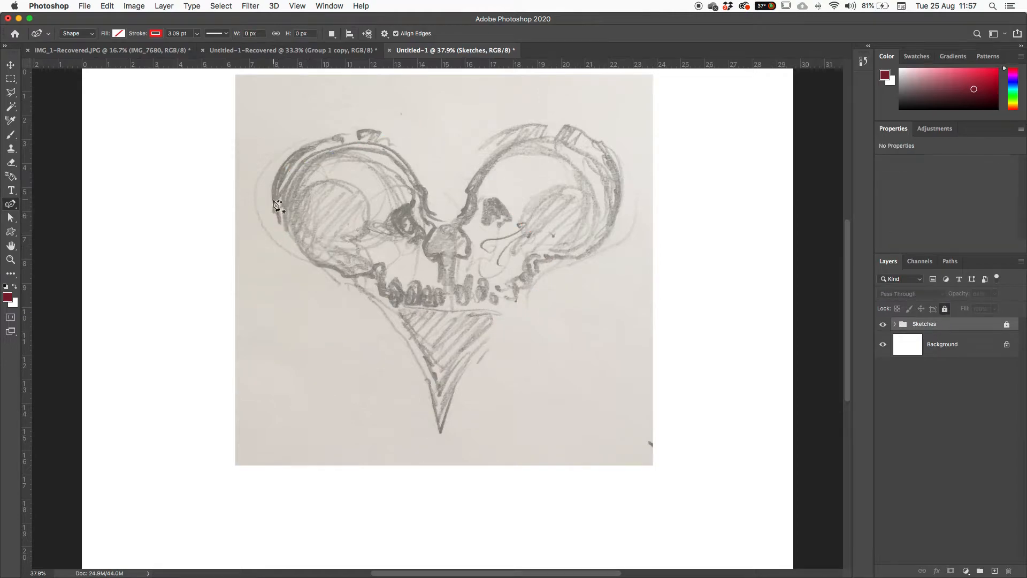
- Trace the left skull with the Curvature Pen from the back of the head over the cranium and down past the nose
left_click(273, 201)
left_click(342, 142)
left_click(416, 189)
left_click(427, 223)
left_click(434, 227)
left_click(425, 247)
left_click(433, 257)
left_click(439, 253)
left_click(439, 284)
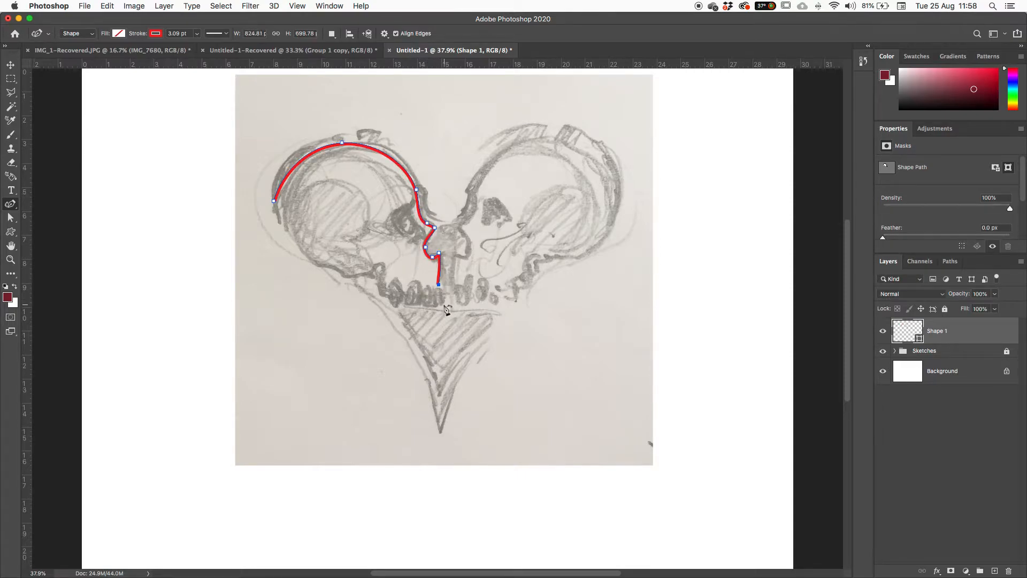
- Continue the left skull outline around the teeth, jaw and lower cranium, and close it at the starting point
left_click(439, 302)
left_click(377, 294)
left_click(379, 275)
left_click(382, 262)
left_click(365, 272)
left_click(341, 278)
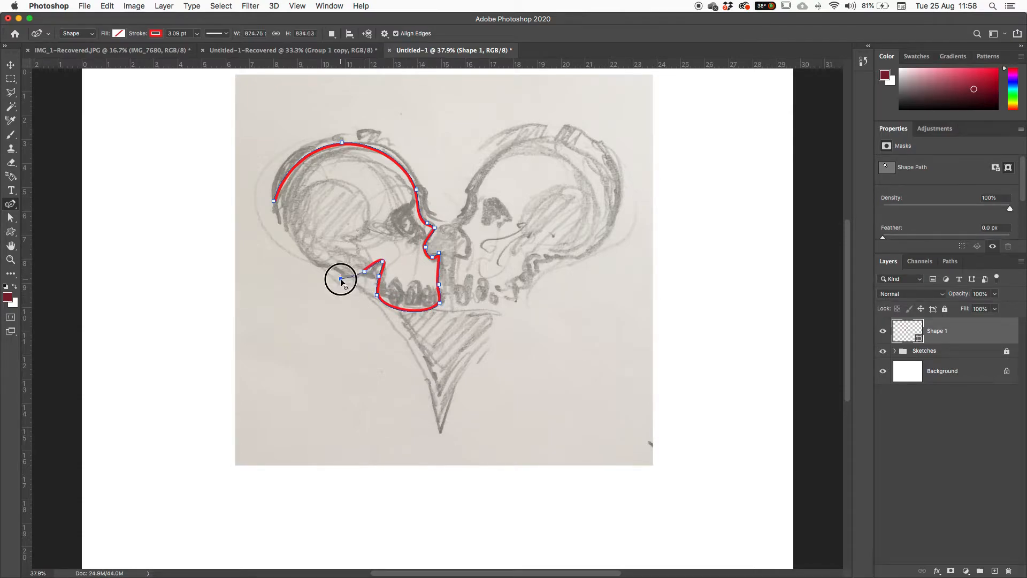
left_click(316, 264)
left_click(274, 201)
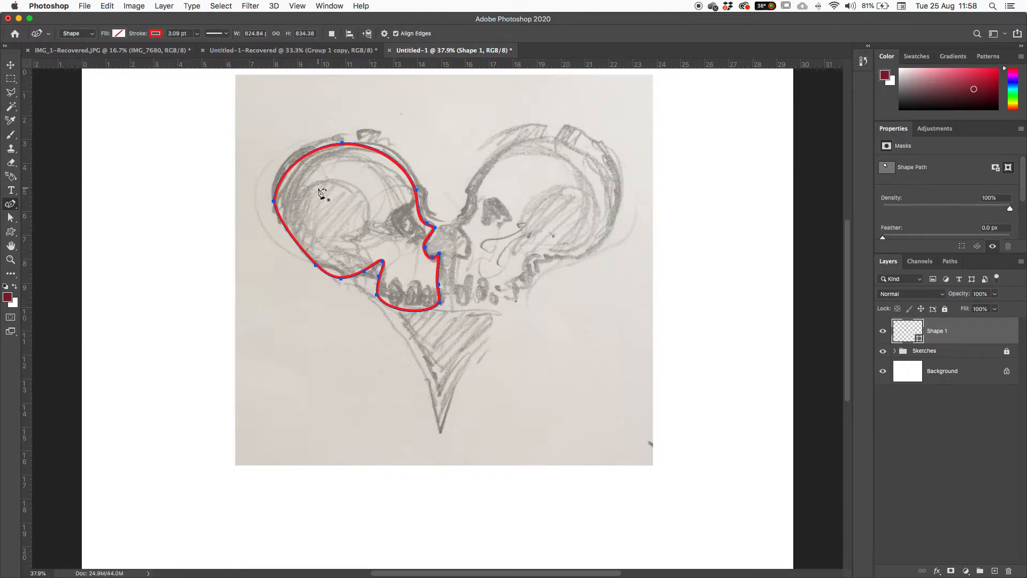
- Frame the traced left skull more closely and switch back to the standard Pen tool
key("super+equal")
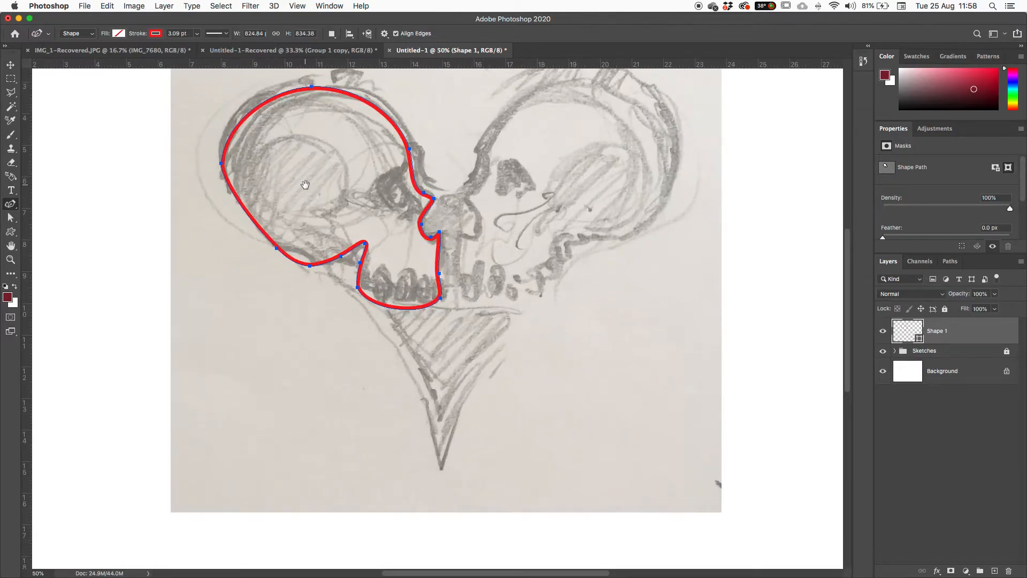
left_click_drag(376, 243, 393, 266)
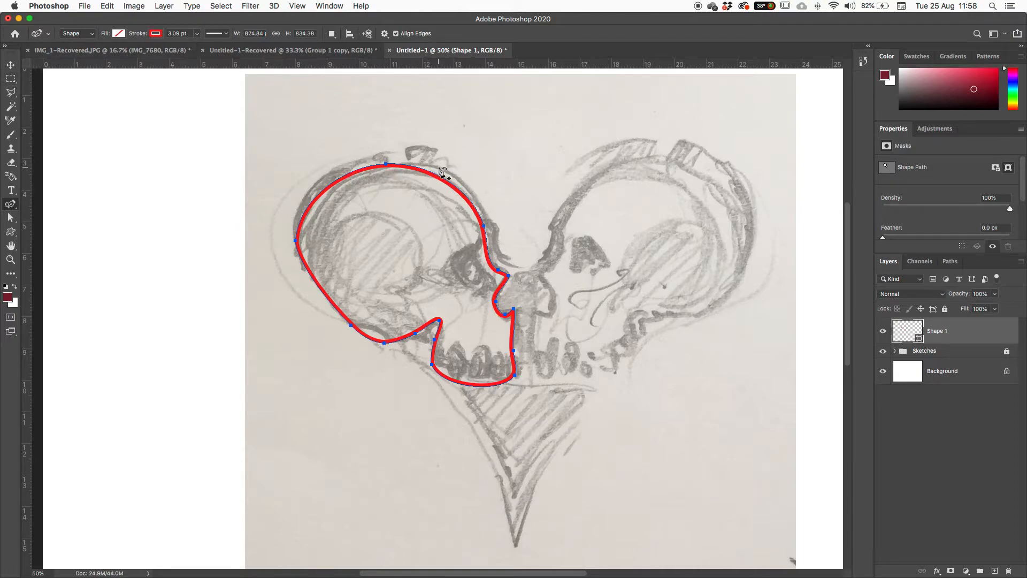
left_click_drag(10, 203, 43, 206)
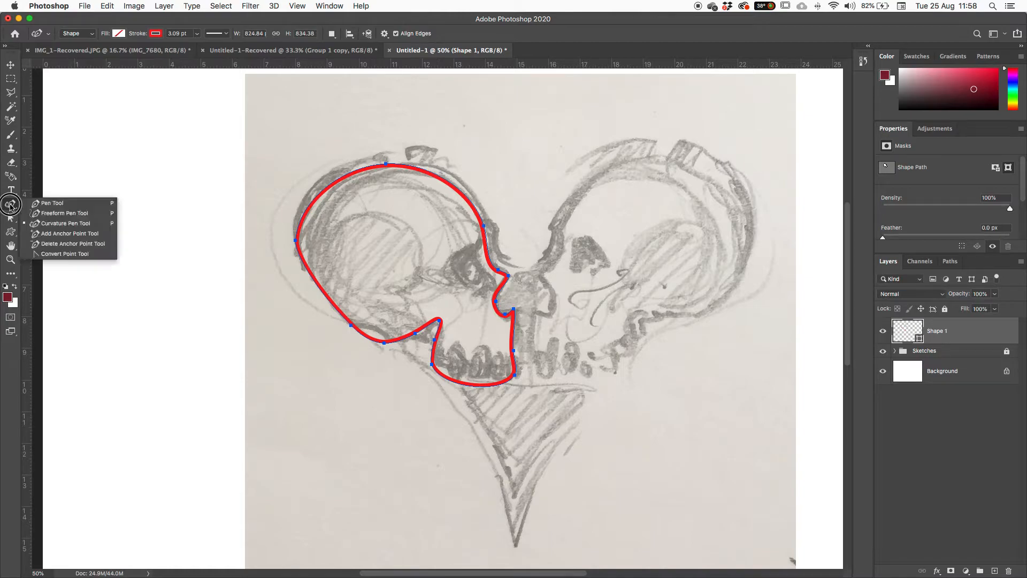
left_click(45, 204)
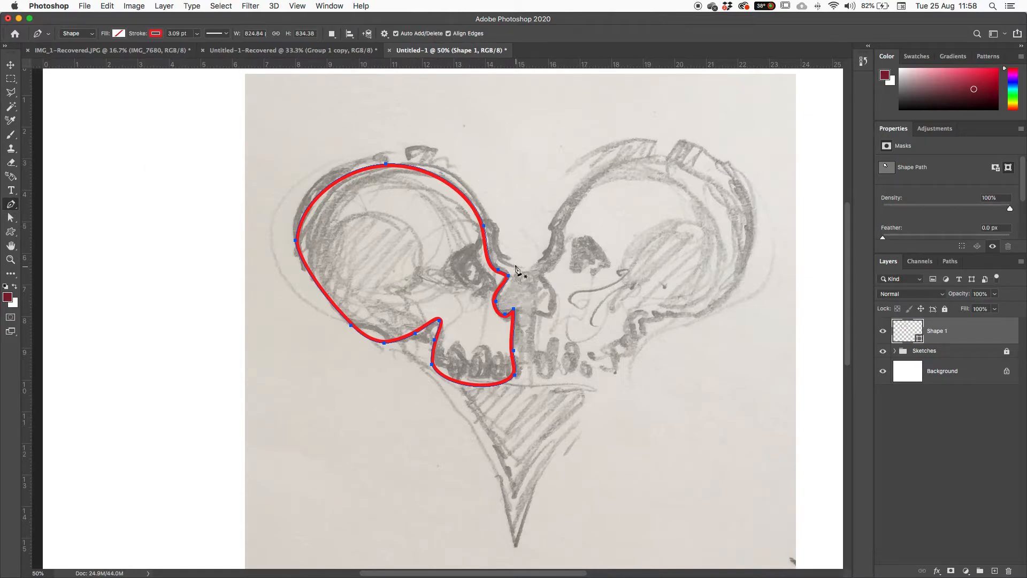
left_click(72, 33)
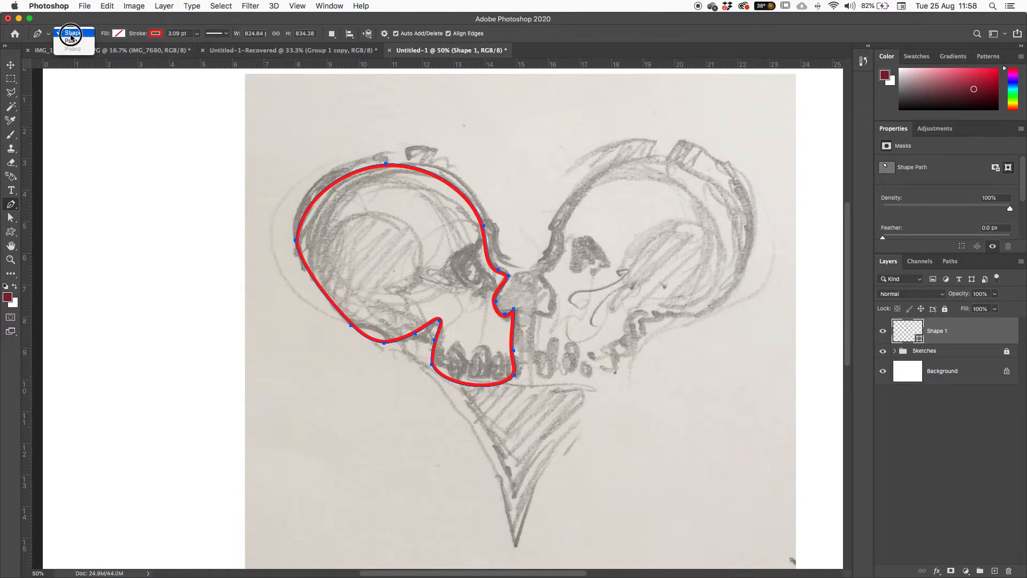
left_click(77, 35)
left_click(83, 36)
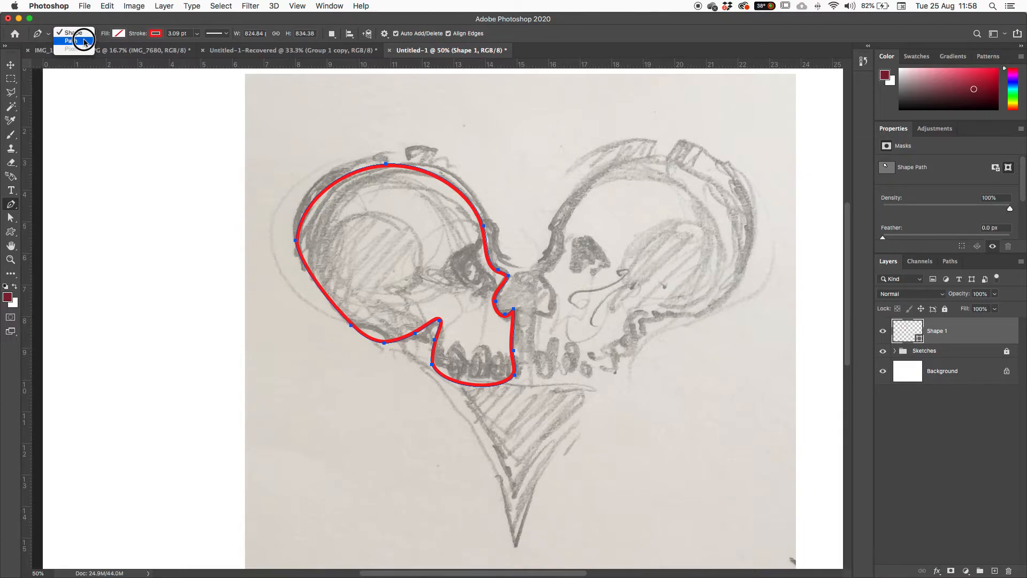
left_click(68, 34)
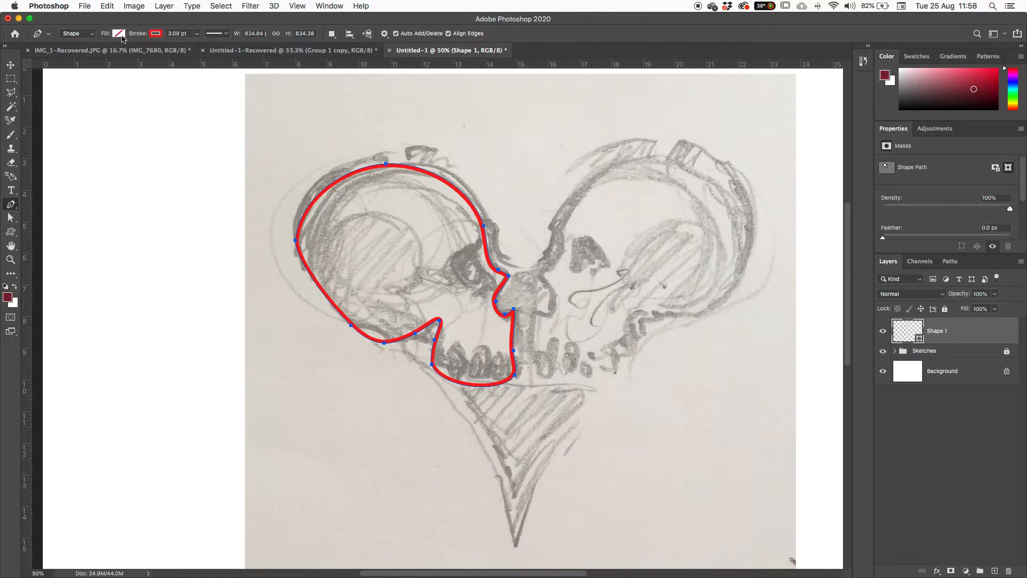
- Try solid fills on the skull shape from the recent and Pastel swatches, including green, light orange and pastel green
left_click(118, 35)
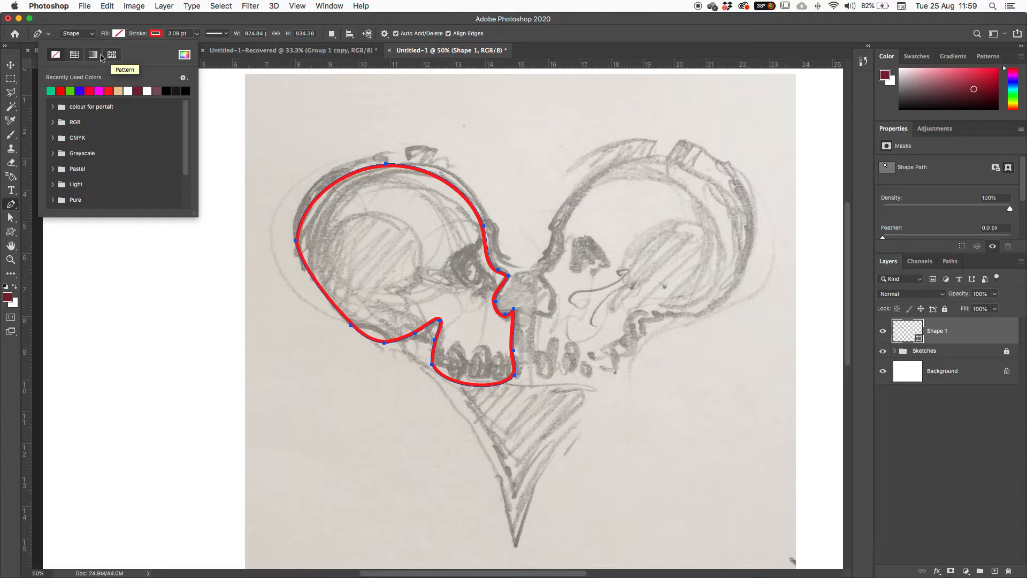
left_click(75, 55)
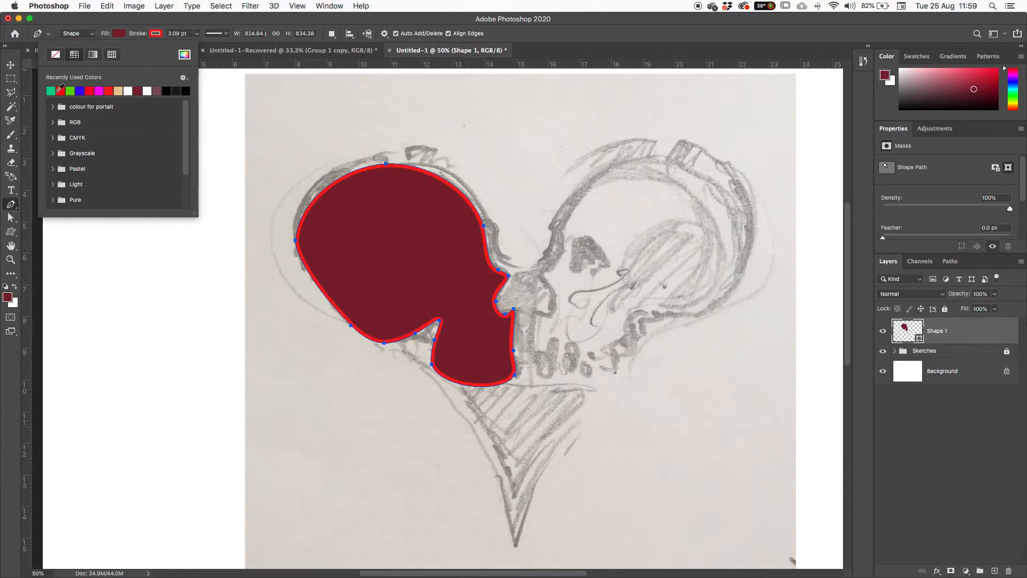
left_click(71, 89)
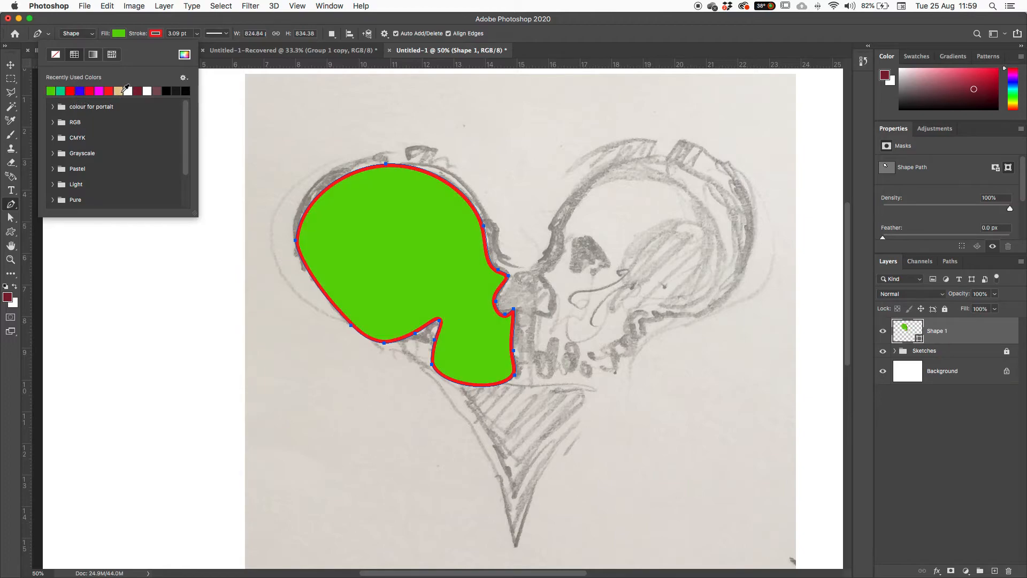
left_click(120, 91)
left_click(53, 169)
left_click(72, 182)
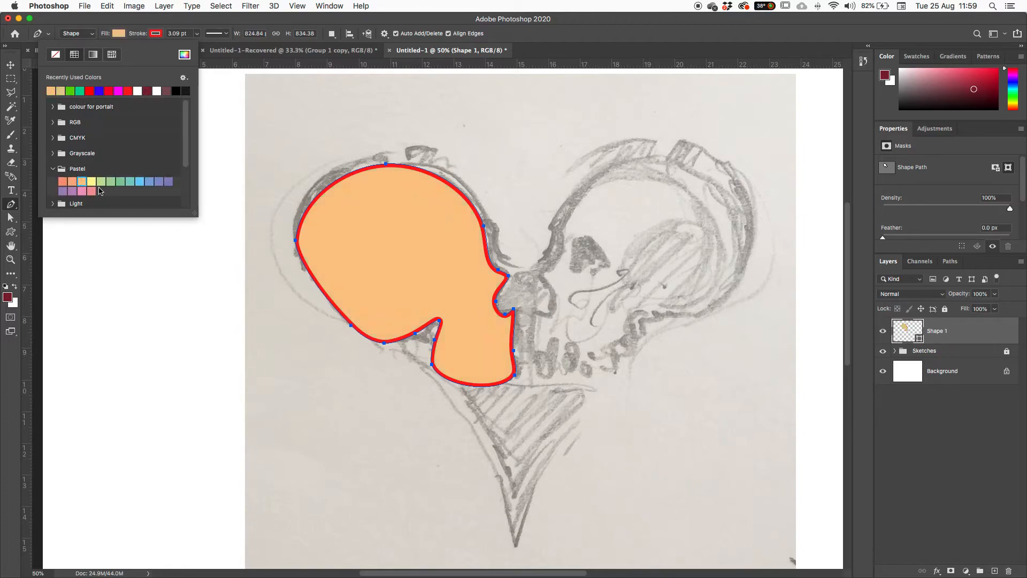
left_click(102, 181)
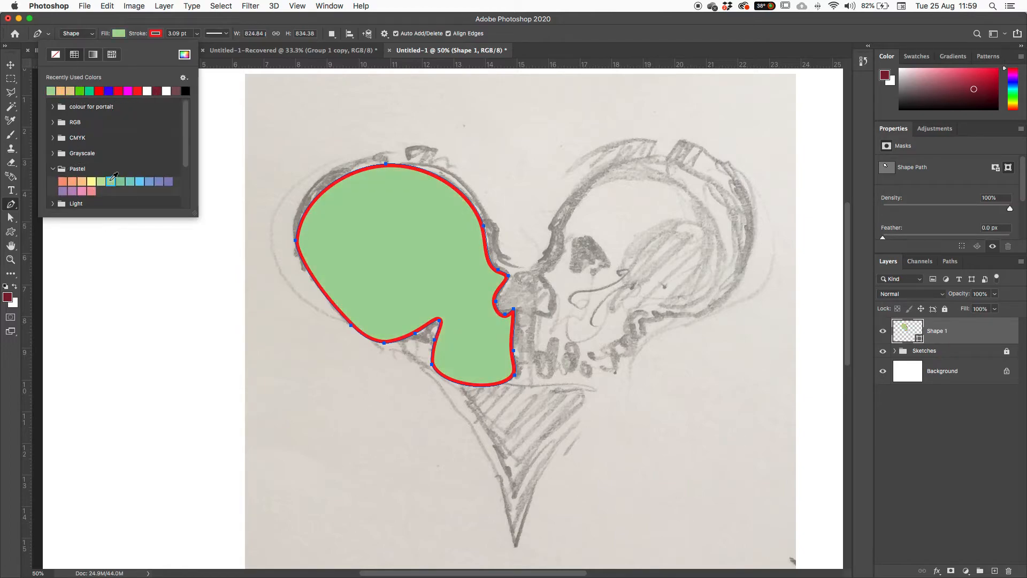
- Fill the skull shape with the custom blue 0044f1
left_click(184, 56)
left_click(639, 301)
left_click(651, 255)
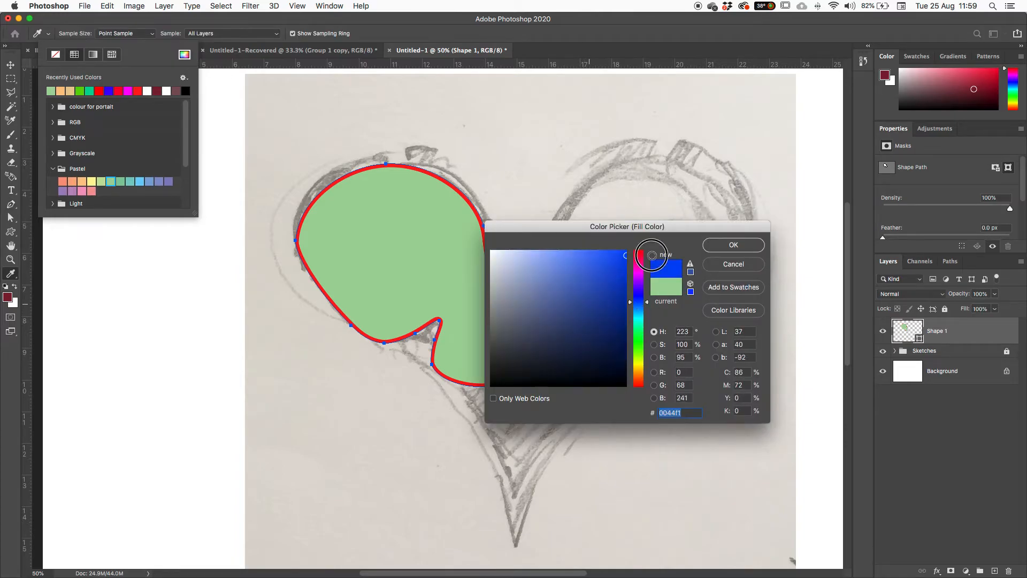
left_click(715, 247)
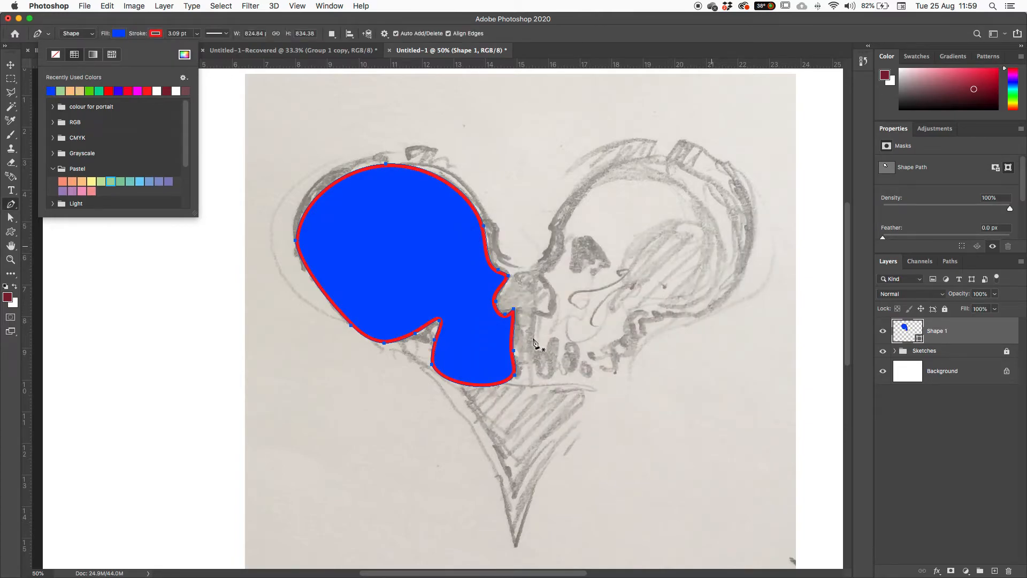
left_click(135, 19)
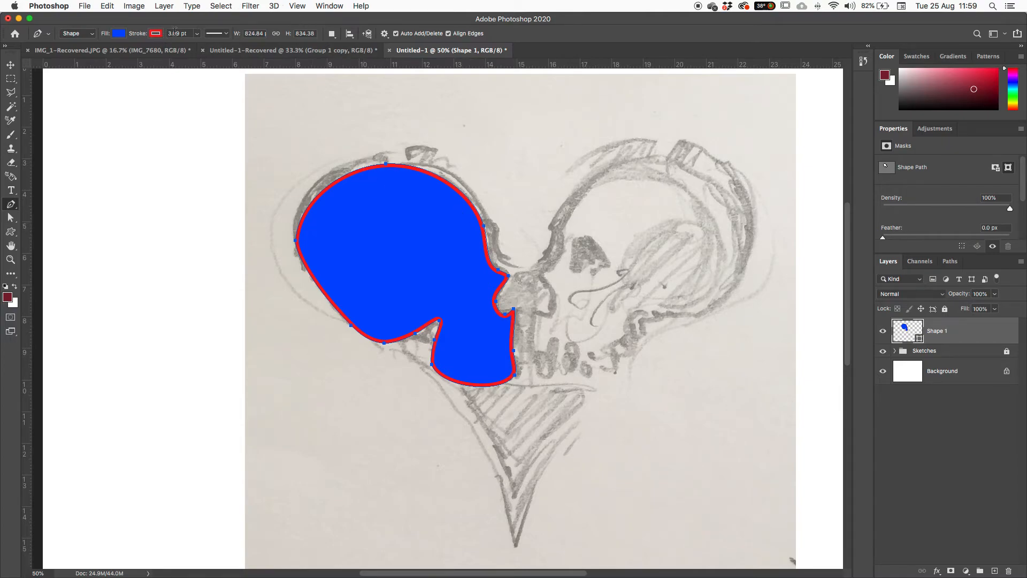
- Try the dashed and dotted line styles on the skull shape's stroke
left_click(156, 33)
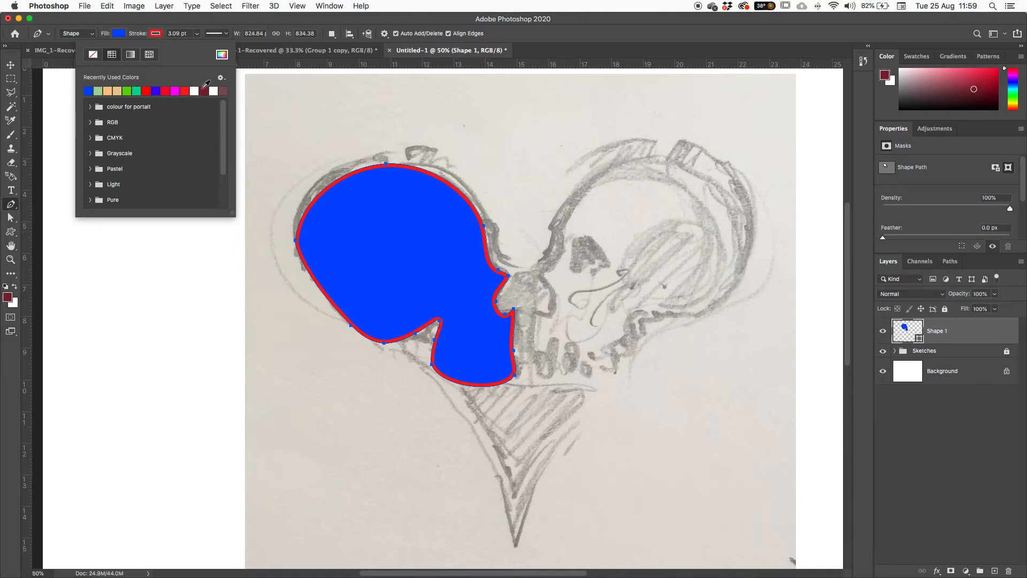
left_click(202, 24)
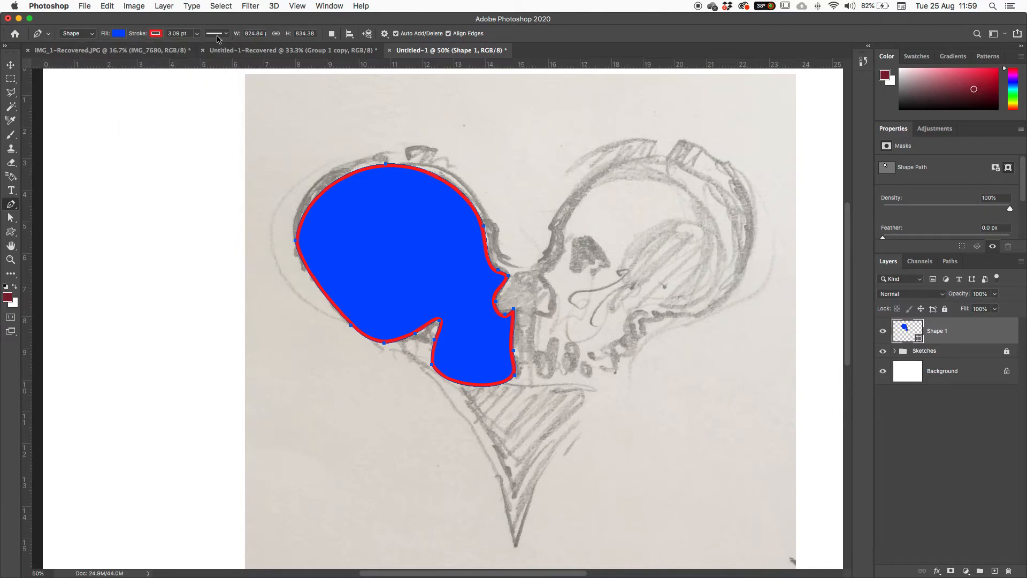
left_click(217, 34)
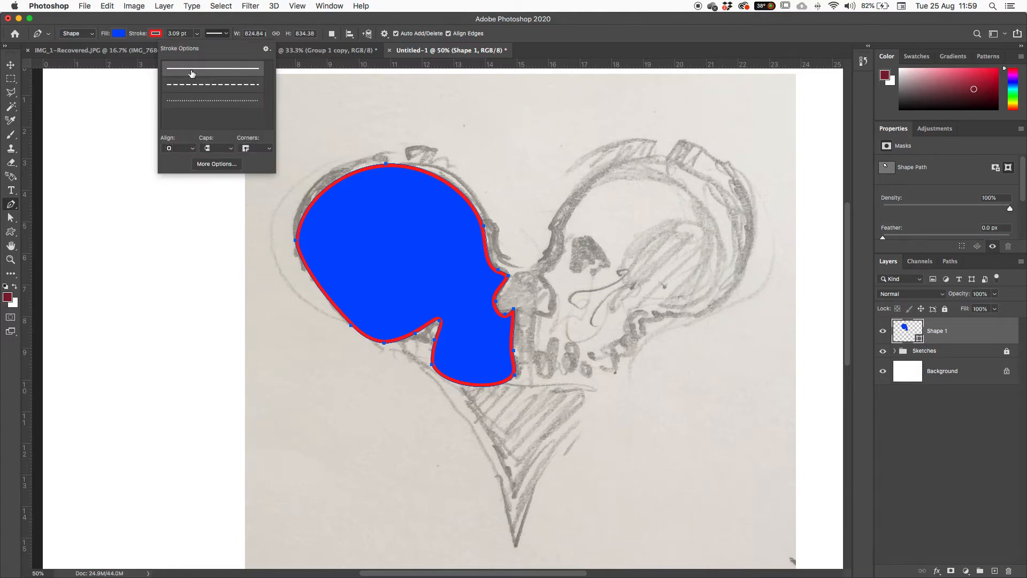
left_click(215, 91)
left_click(214, 101)
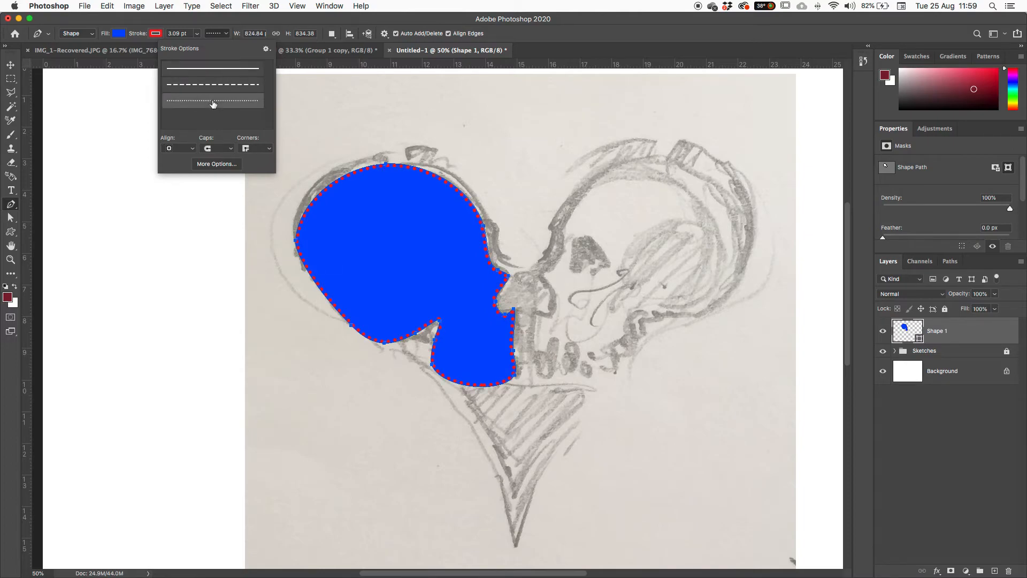
- Try a custom dashed line for the skull shape's stroke with a dash of 3 and a gap of 3
left_click(216, 164)
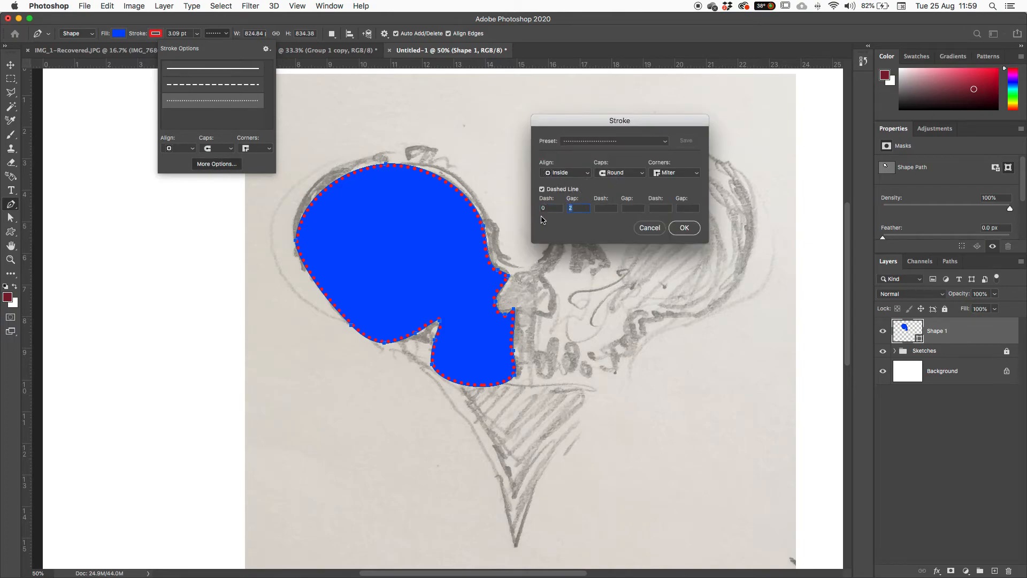
type("5")
double_click(574, 209)
type("03")
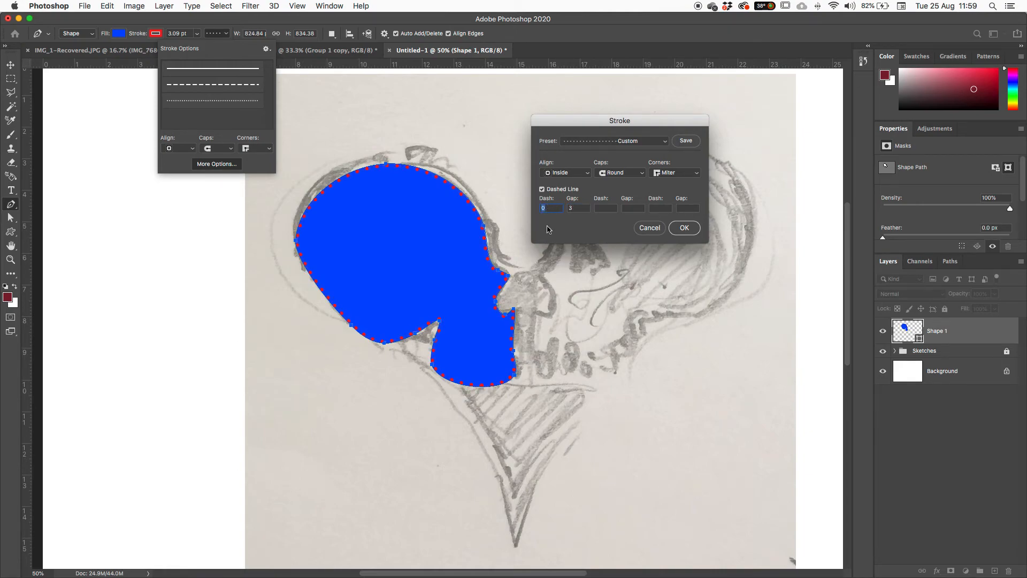
type("3")
left_click(607, 208)
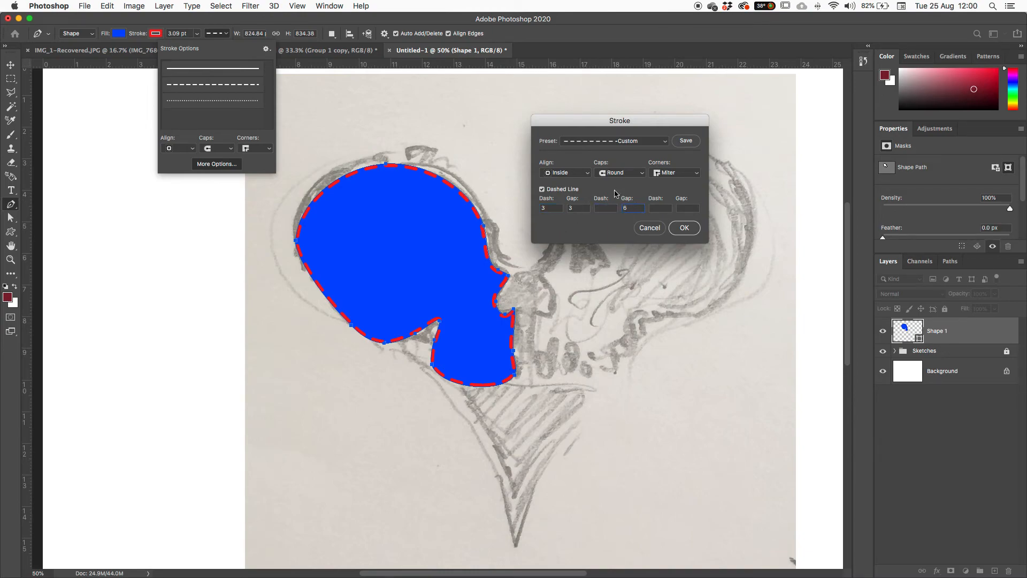
left_click(650, 228)
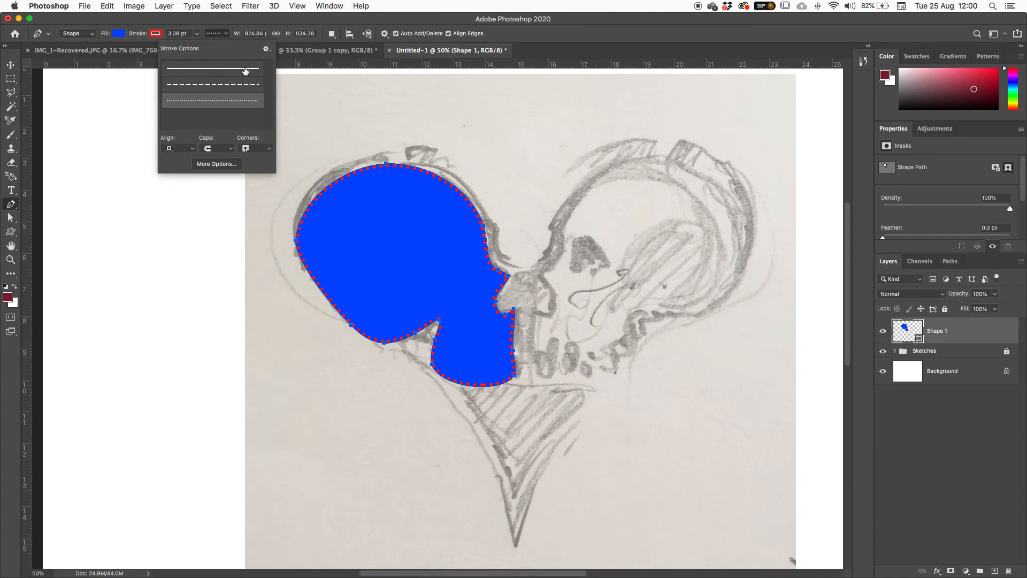
- Return the skull shape's stroke to a solid line and set its width to 16.84 pt
left_click(178, 34)
left_click(197, 34)
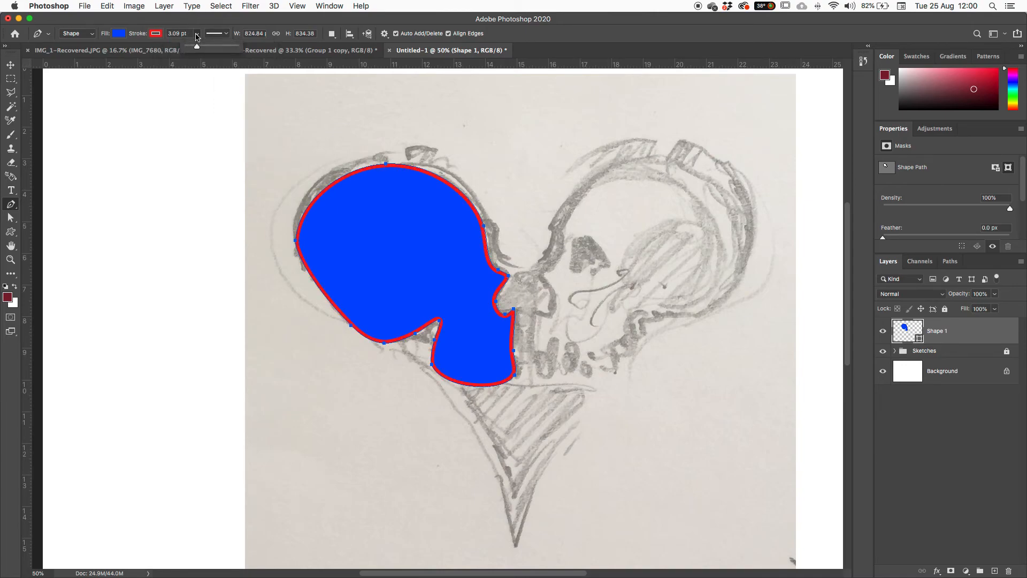
left_click_drag(196, 48, 207, 49)
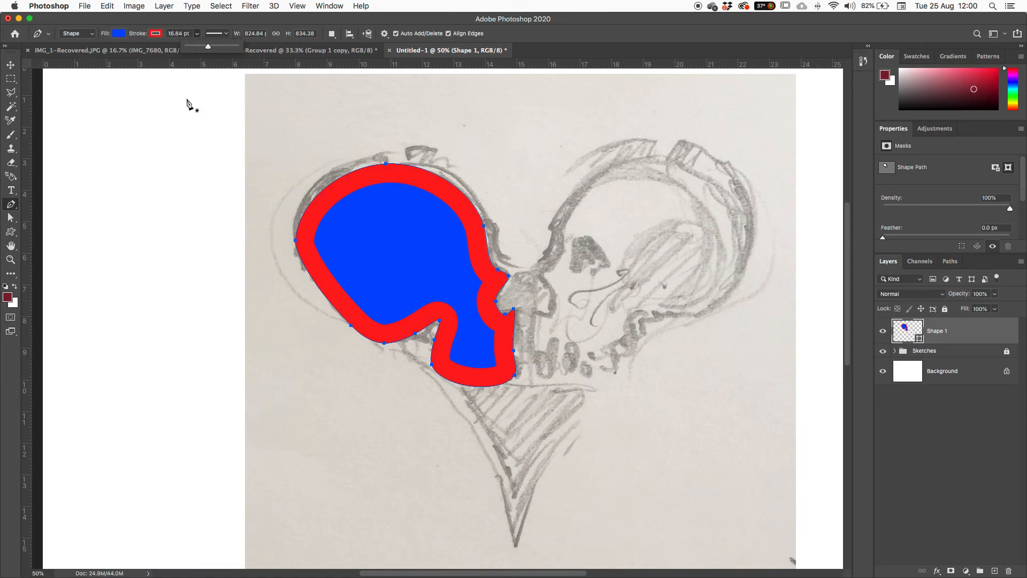
left_click(189, 26)
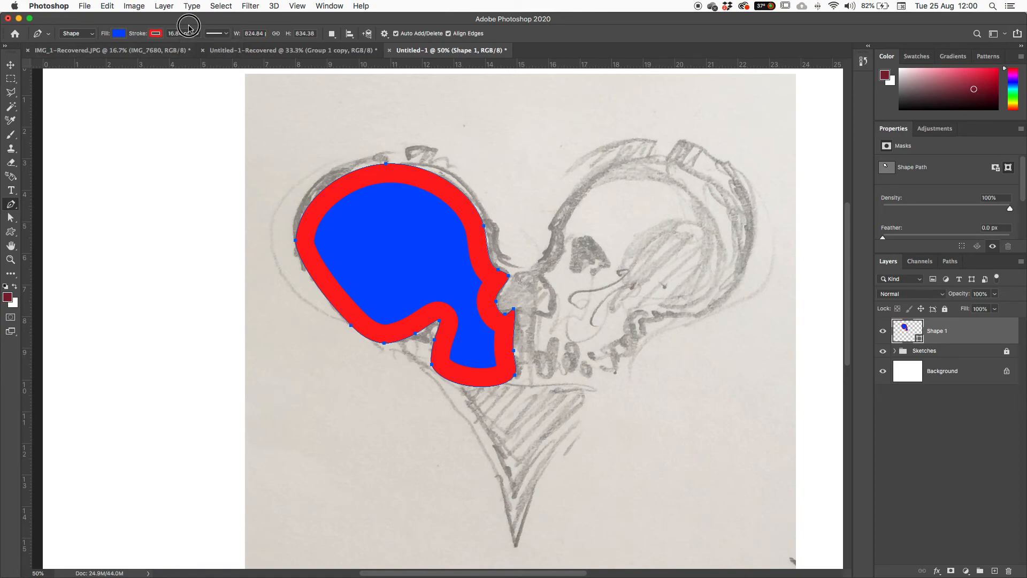
- Try aligning the skull shape's stroke to the center of its path
left_click(214, 34)
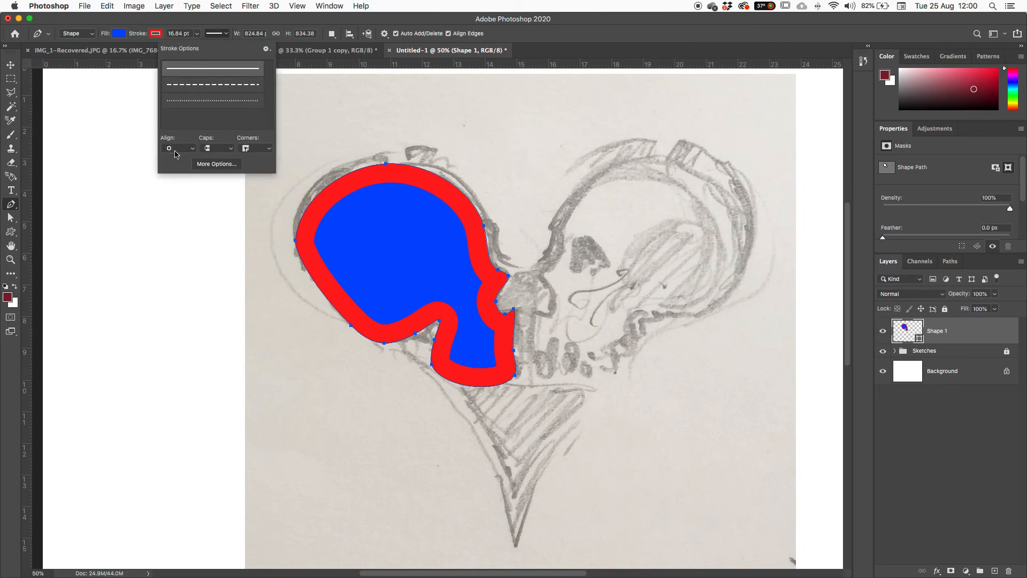
left_click(218, 34)
left_click(218, 34)
left_click(177, 153)
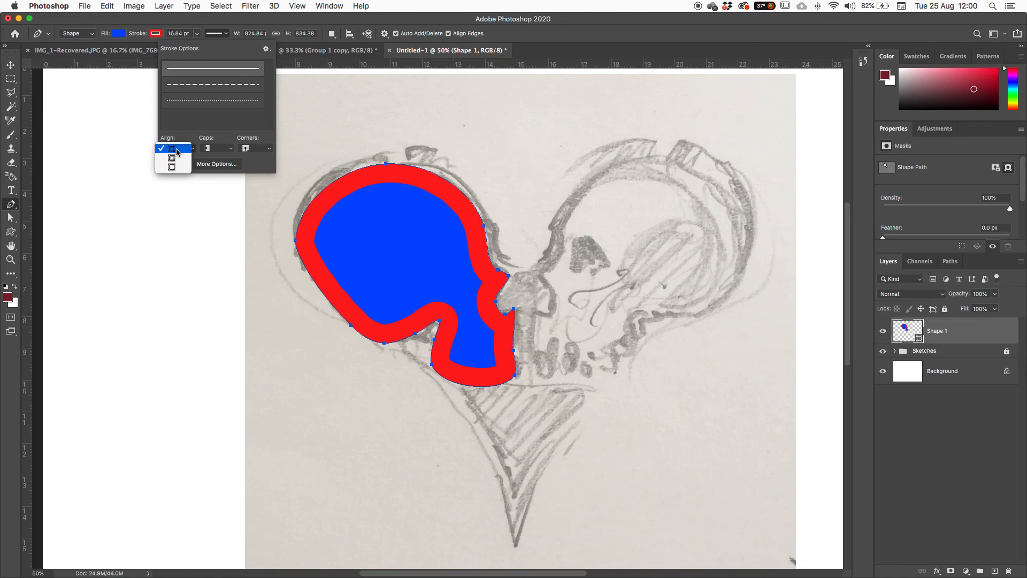
left_click(172, 158)
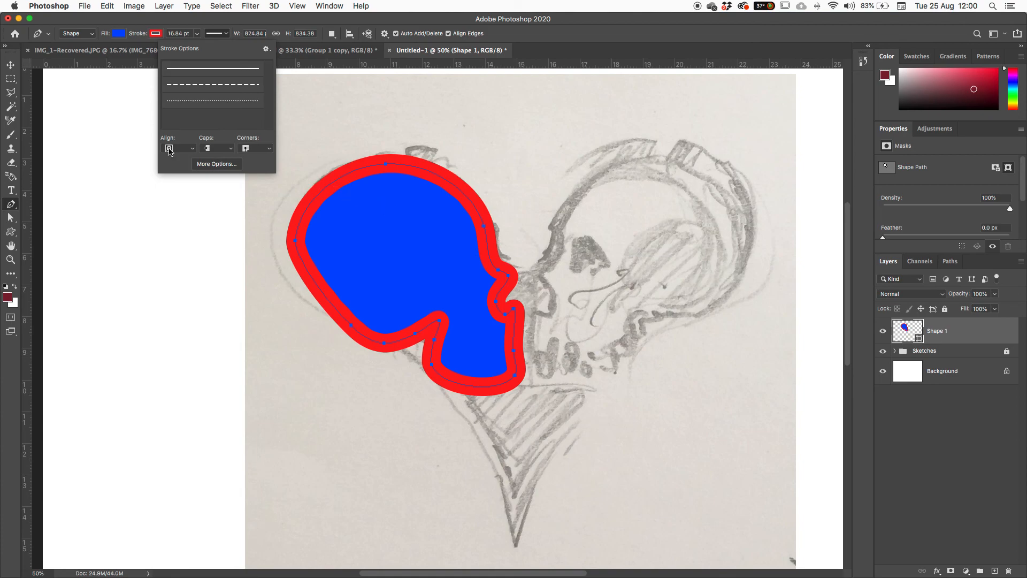
- Set the skull shape's stroke alignment back to the inside of the path
left_click(169, 150)
left_click(179, 160)
left_click(174, 146)
left_click(174, 148)
left_click(177, 150)
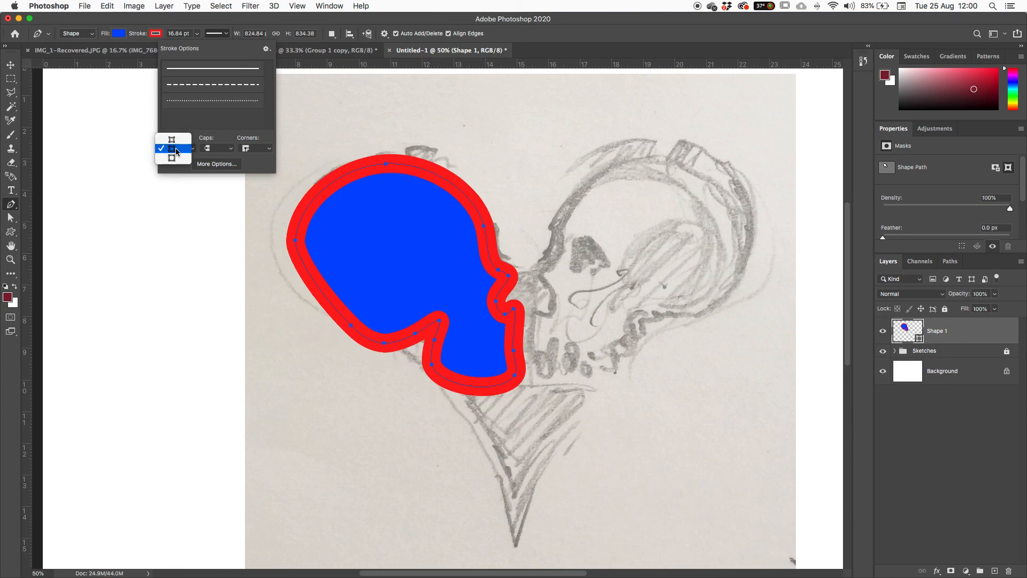
left_click(174, 140)
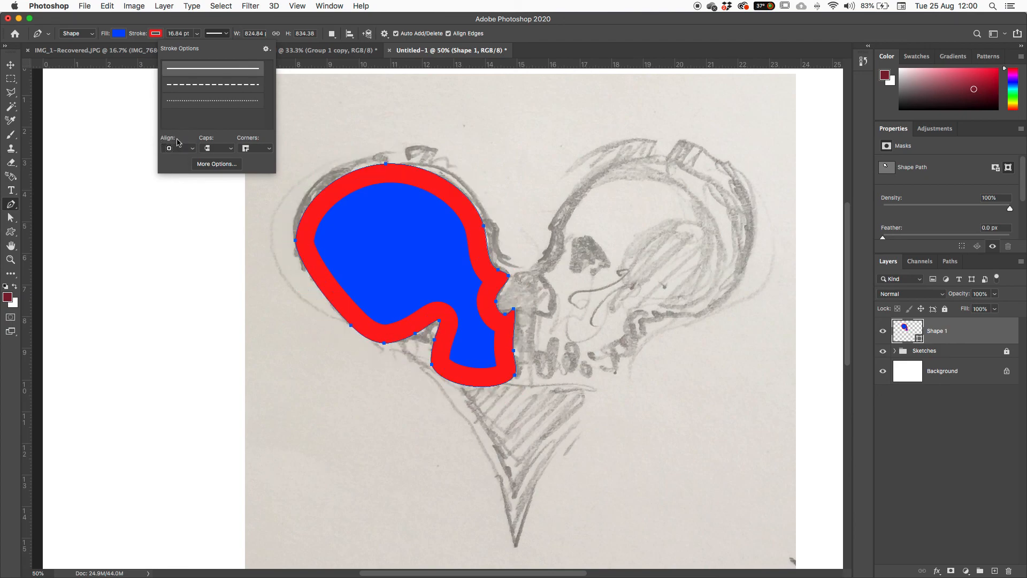